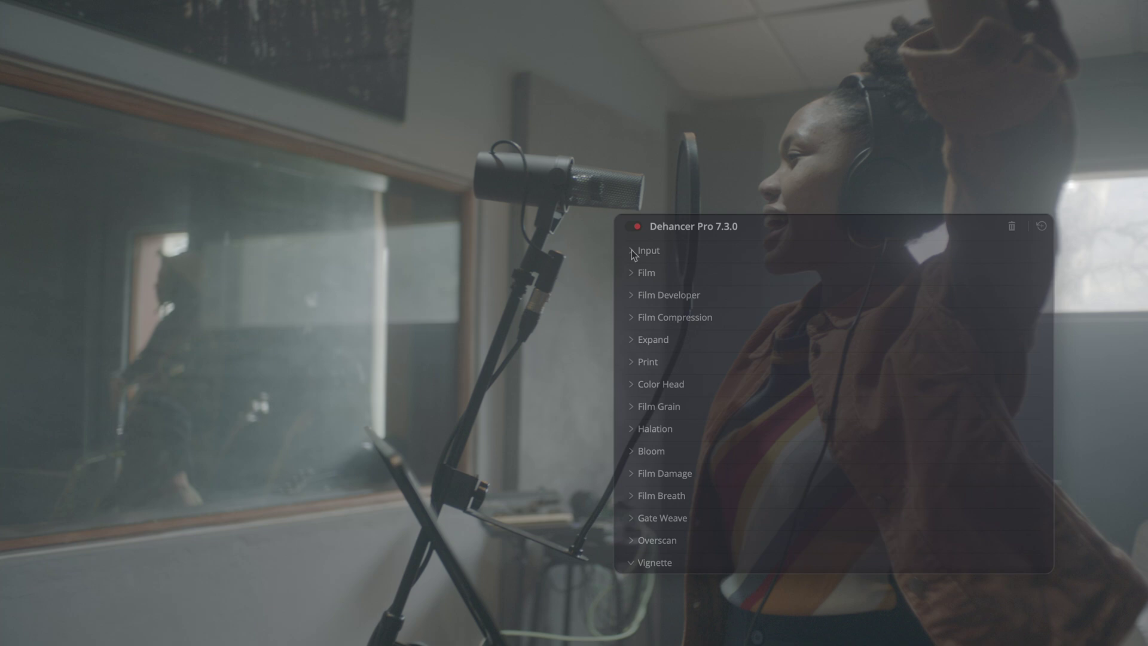
Step: Set Dehancer Pro's input Source to Choose Camera, Vendor Arri, Camera Alexa Mini
{"action": "left_click", "coordinate": [632, 267]}
{"action": "left_click", "coordinate": [792, 291]}
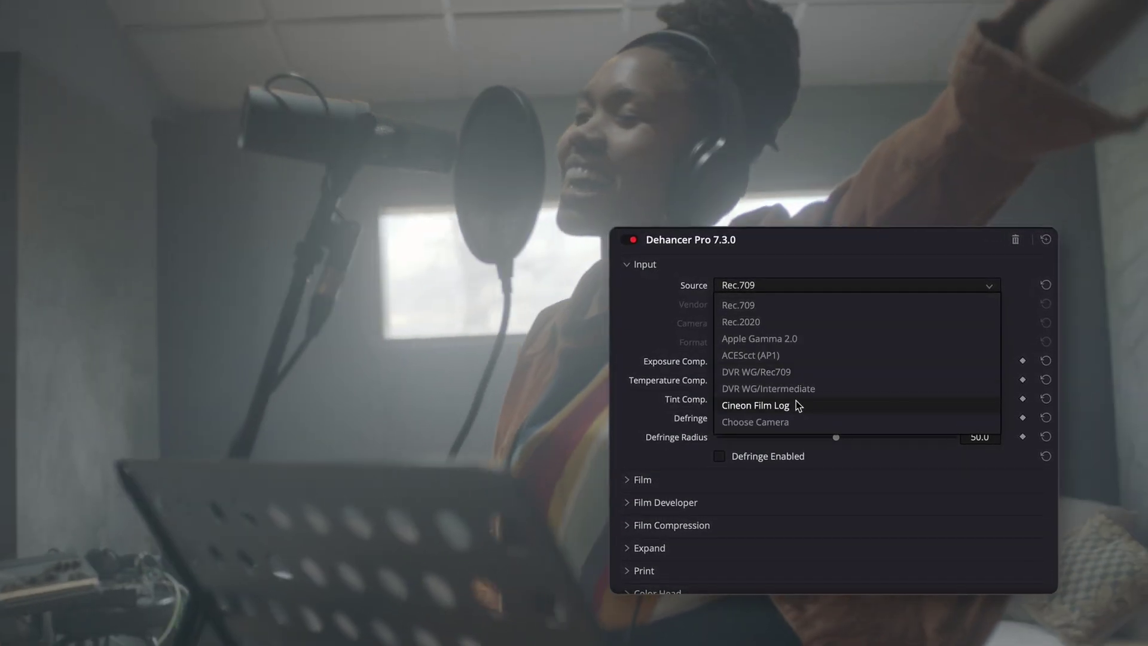
{"action": "left_click", "coordinate": [778, 422]}
{"action": "left_click", "coordinate": [789, 303]}
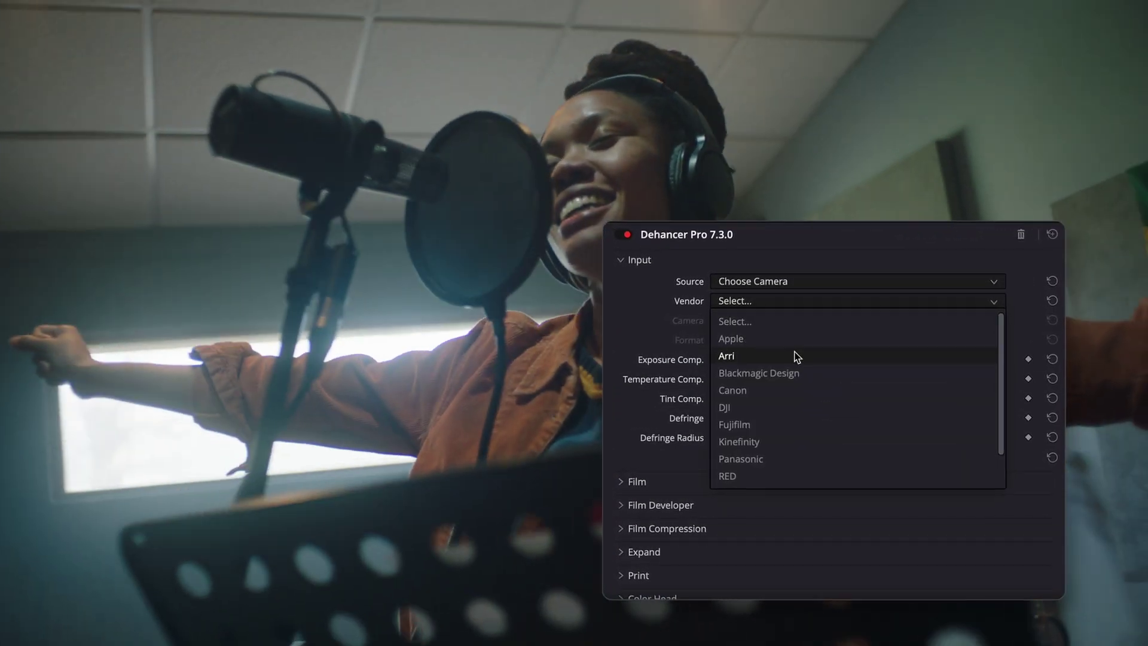
{"action": "left_click", "coordinate": [795, 357]}
{"action": "left_click", "coordinate": [792, 322]}
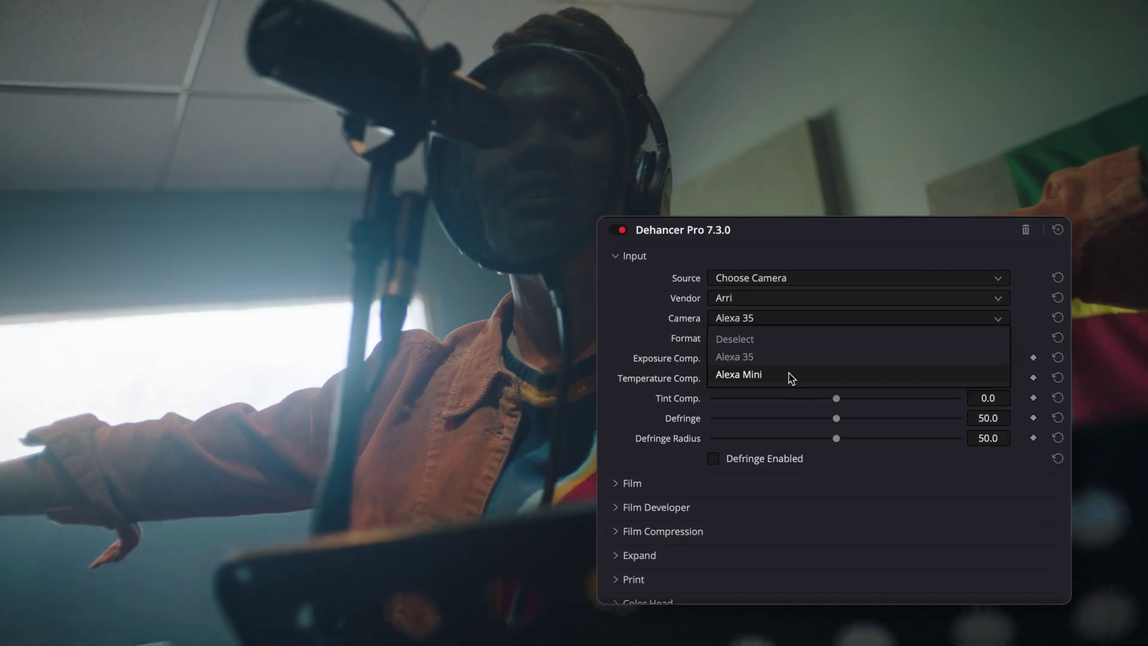
{"action": "left_click", "coordinate": [788, 375]}
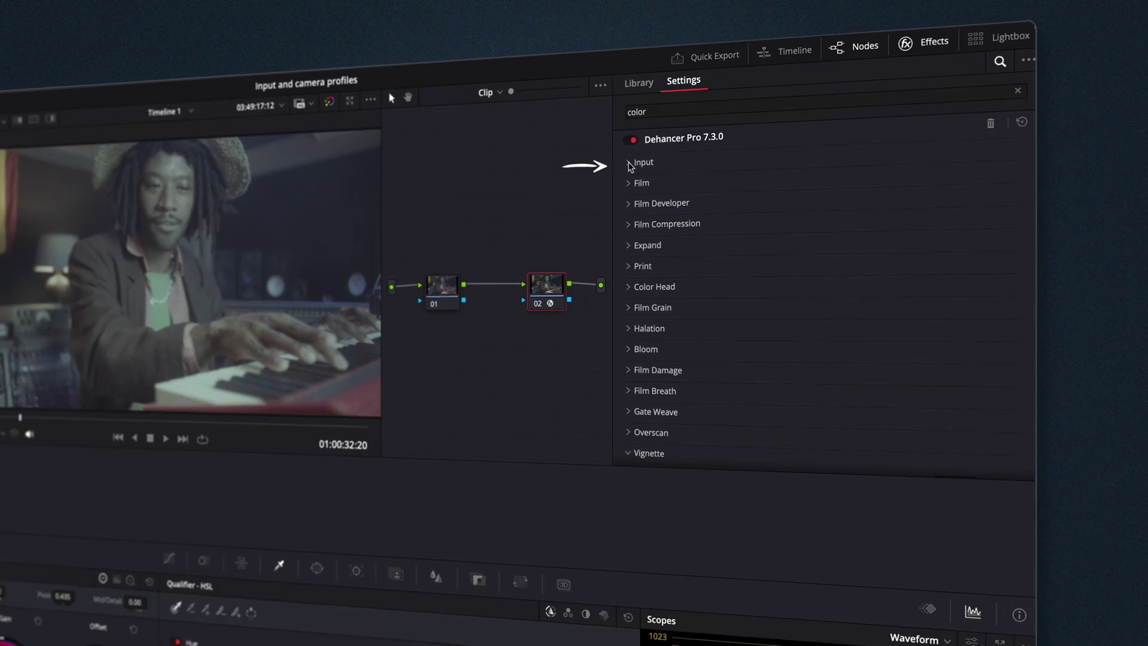
Step: On the piano clip, change Dehancer's Source from Rec.709 to Choose Camera with Vendor Arri
{"action": "left_click", "coordinate": [628, 168]}
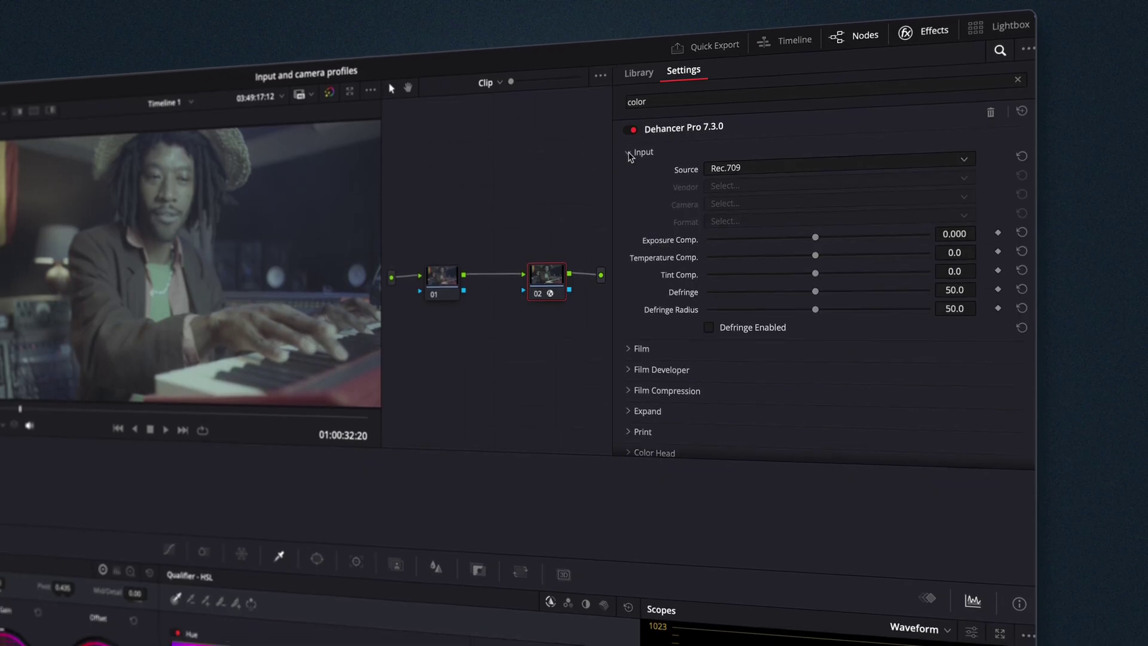
{"action": "left_click", "coordinate": [774, 170]}
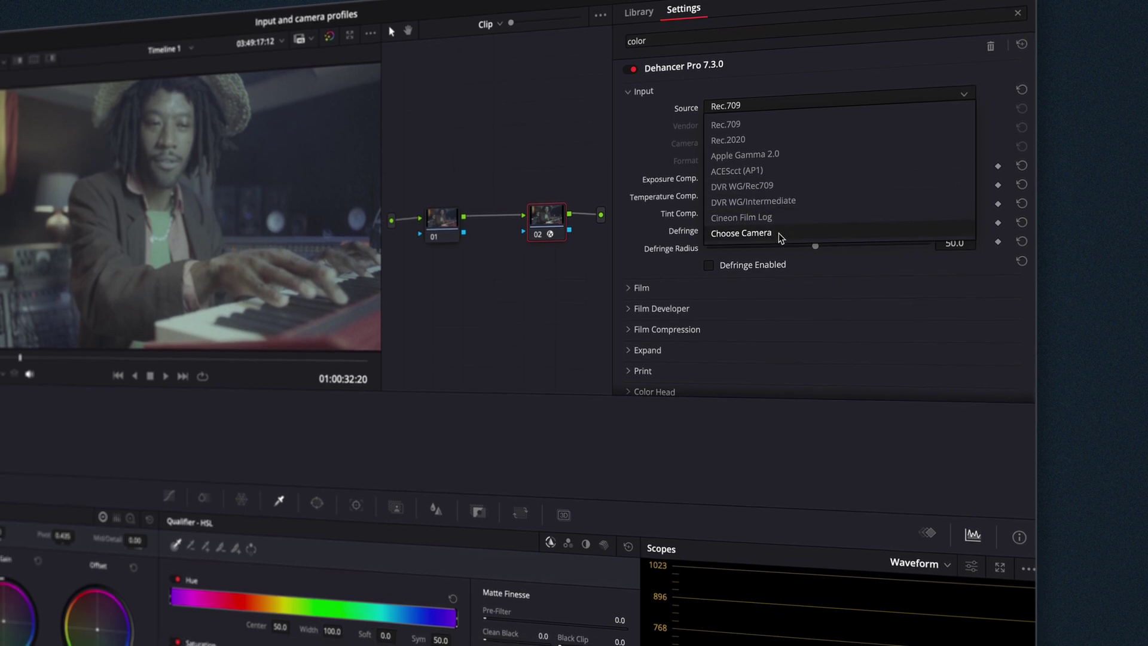
{"action": "left_click", "coordinate": [771, 240]}
{"action": "left_click", "coordinate": [775, 131]}
{"action": "left_click", "coordinate": [775, 169]}
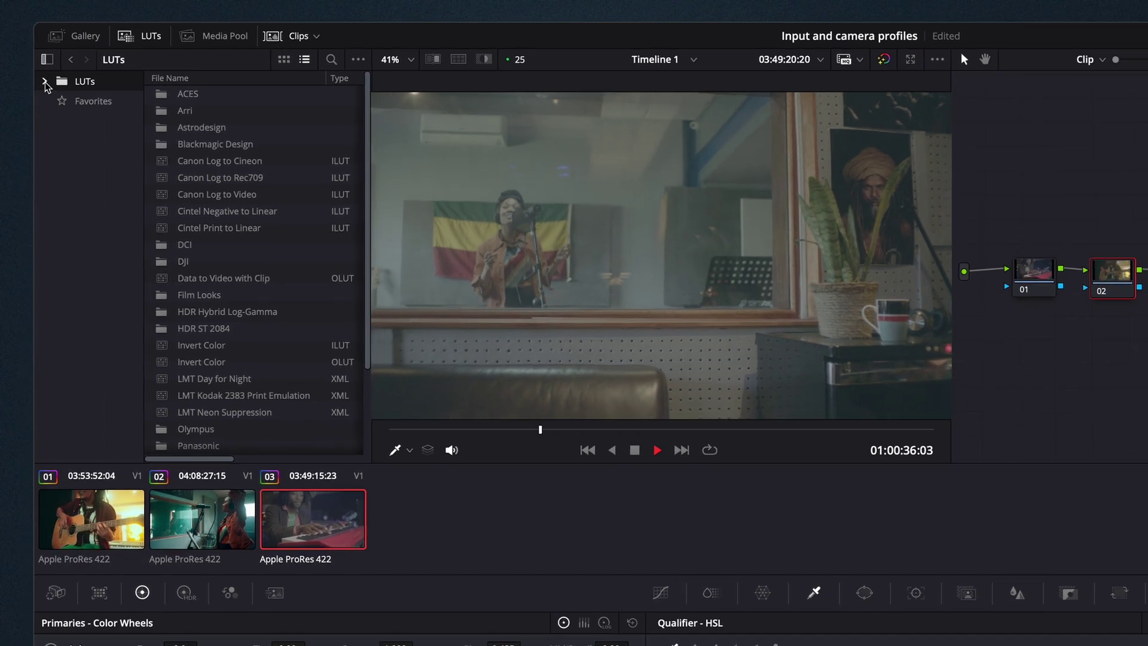
Step: Apply the Arri Alexa LogC to Rec709 LUT from the Arri folder to node 02
{"action": "left_click", "coordinate": [35, 81]}
{"action": "left_click", "coordinate": [65, 122]}
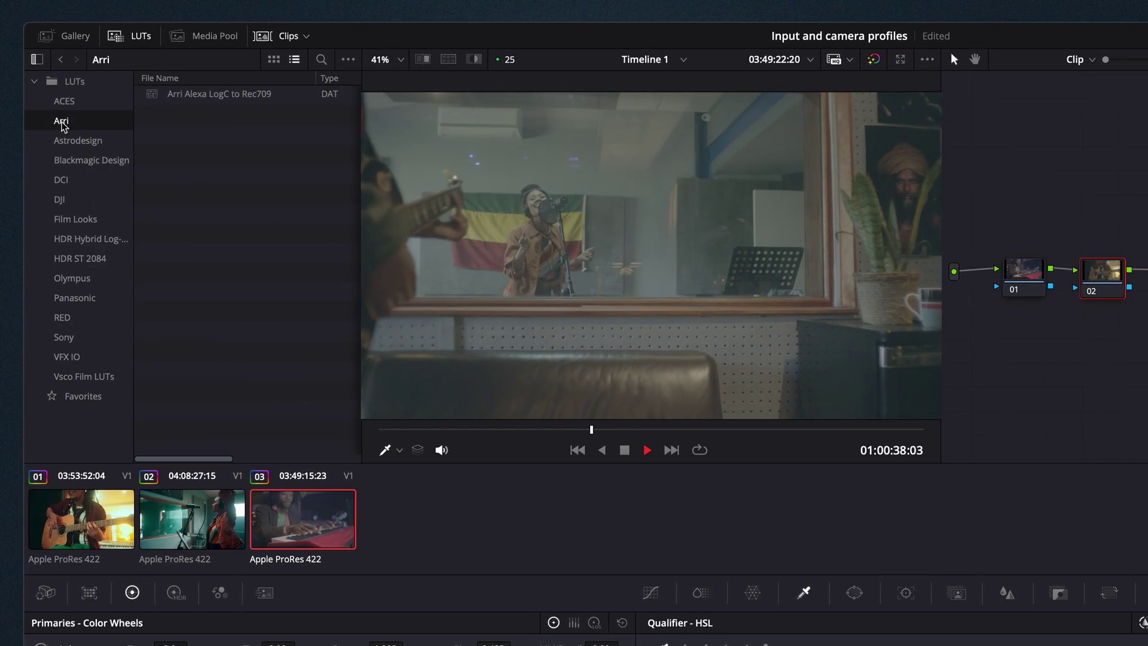
{"action": "double_click", "coordinate": [186, 96]}
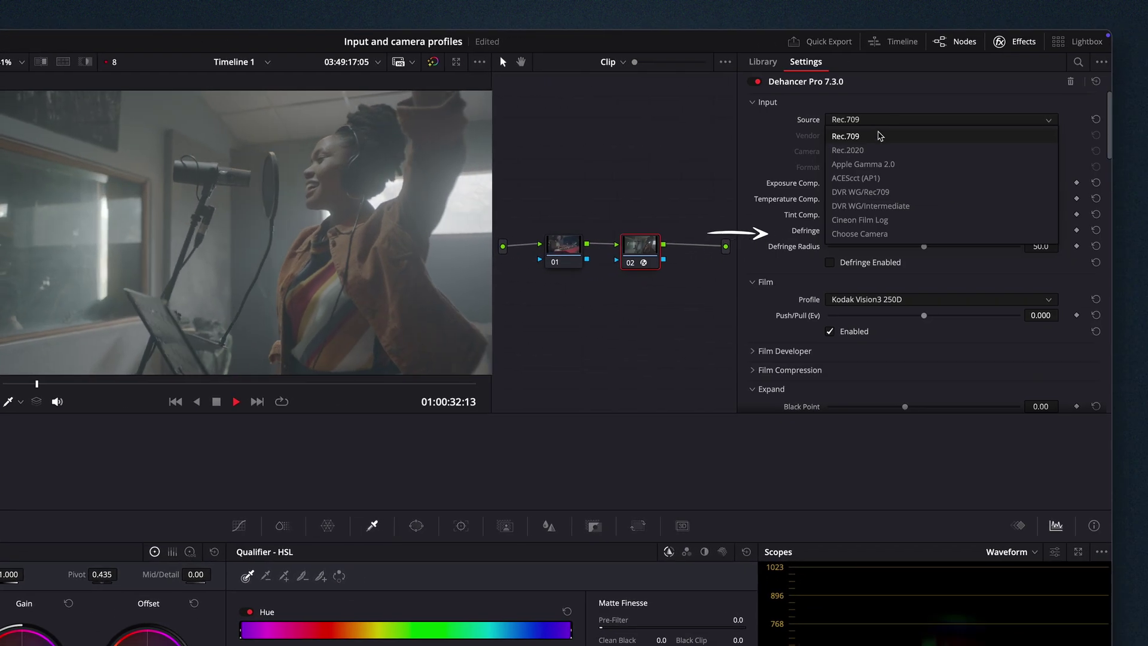
Step: Set Dehancer's Source to Choose Camera with Vendor Arri and Camera Alexa Mini
{"action": "left_click", "coordinate": [848, 236]}
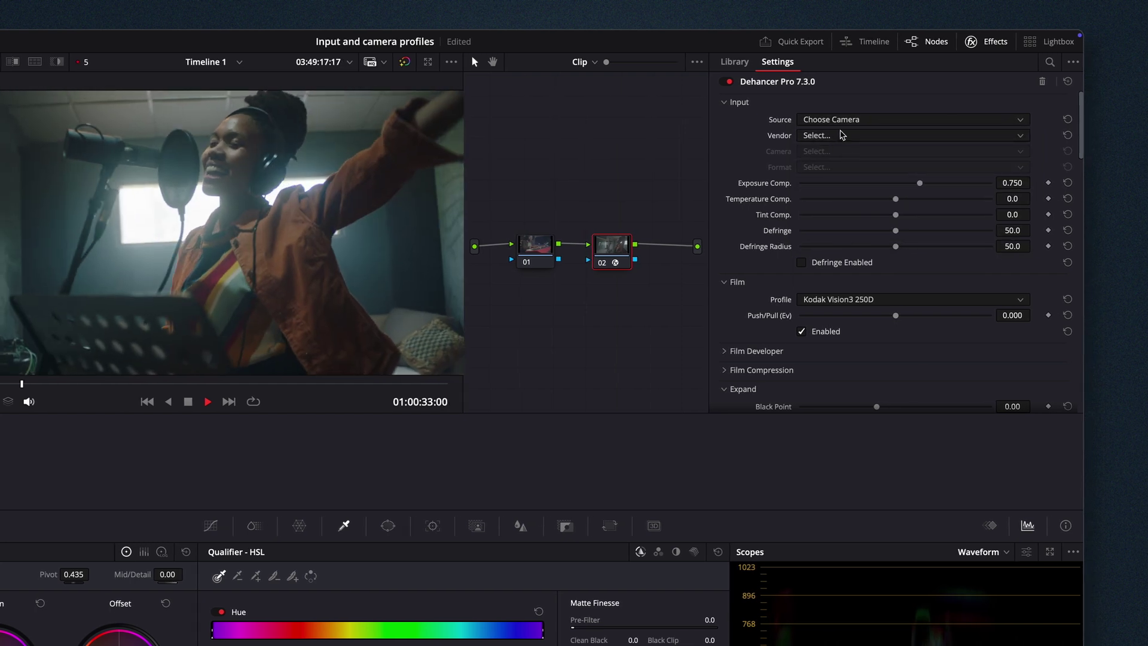
{"action": "left_click", "coordinate": [843, 136]}
{"action": "left_click", "coordinate": [844, 177]}
{"action": "left_click", "coordinate": [837, 152]}
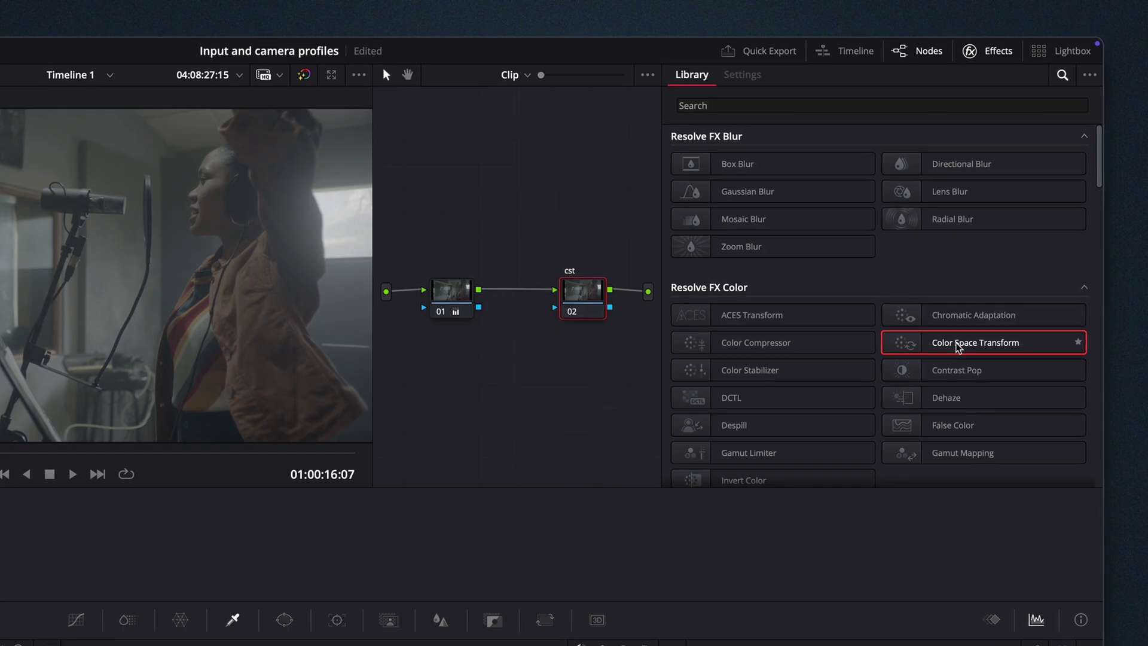
Step: Add a Color Space Transform node with ARRI Wide Gamut 4 / ARRI LogC4 input, then view Color Management settings
{"action": "left_click_drag", "start_coordinate": [951, 344], "coordinate": [579, 308]}
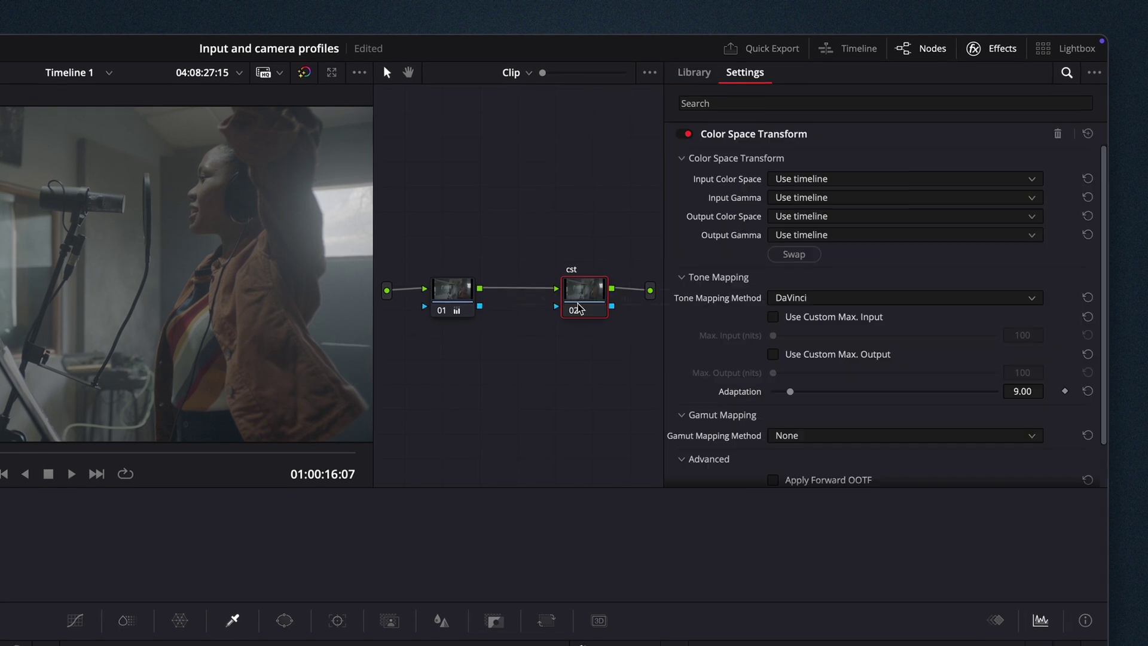
{"action": "left_click", "coordinate": [802, 179]}
{"action": "left_click", "coordinate": [855, 264]}
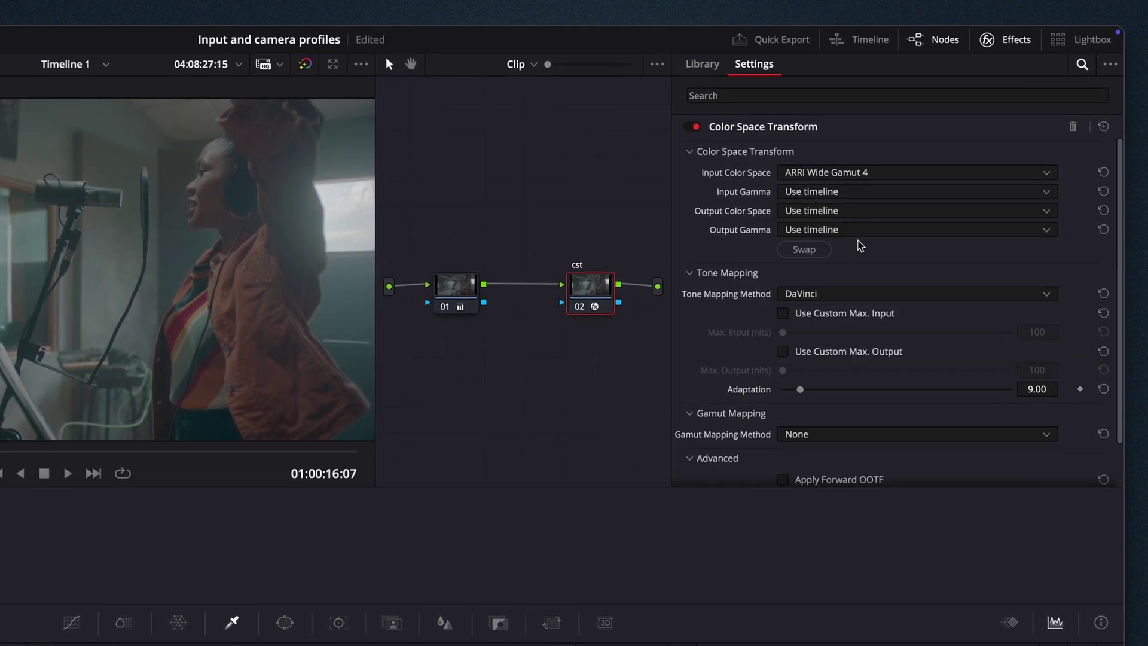
{"action": "left_click", "coordinate": [853, 192]}
{"action": "left_click", "coordinate": [861, 311]}
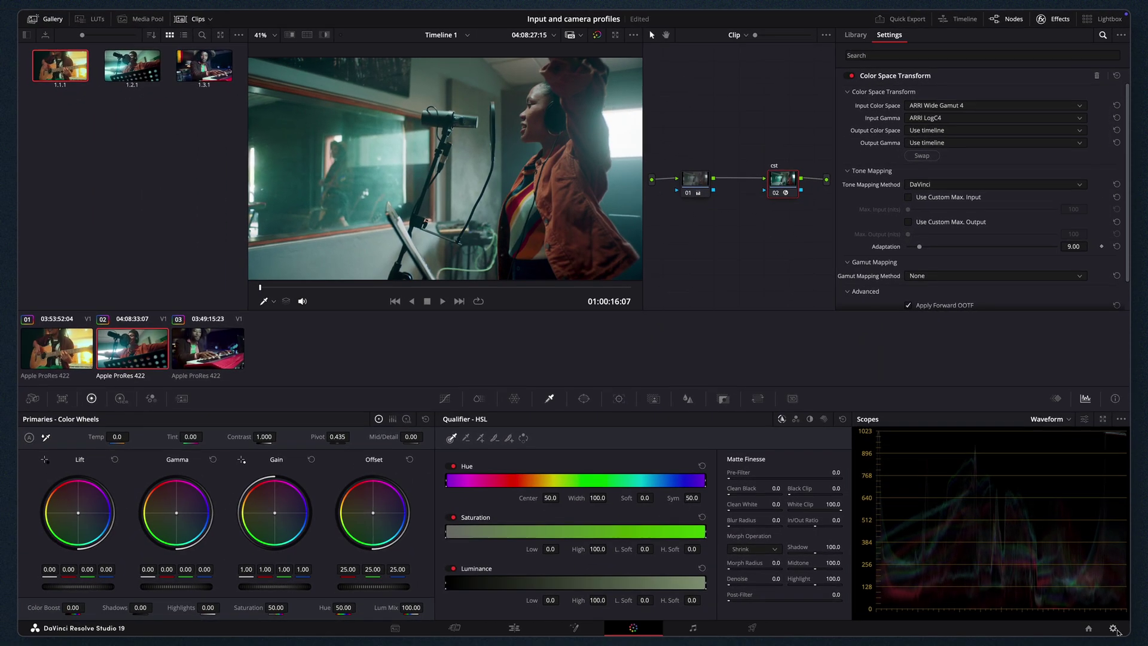
{"action": "left_click", "coordinate": [1115, 628]}
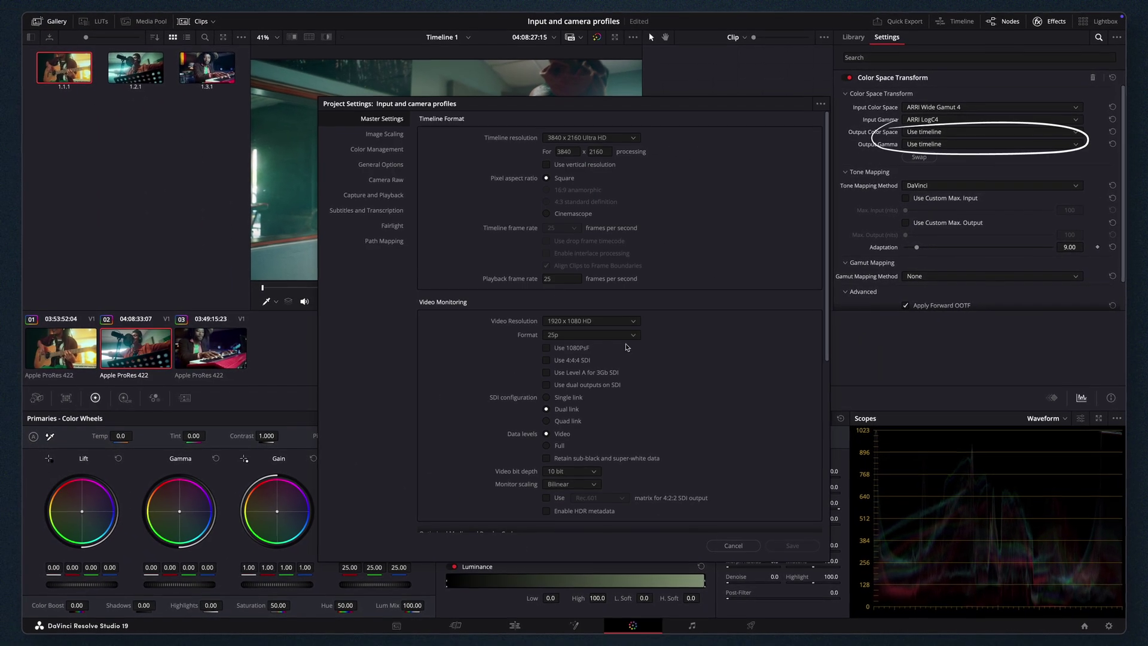
{"action": "left_click", "coordinate": [387, 155]}
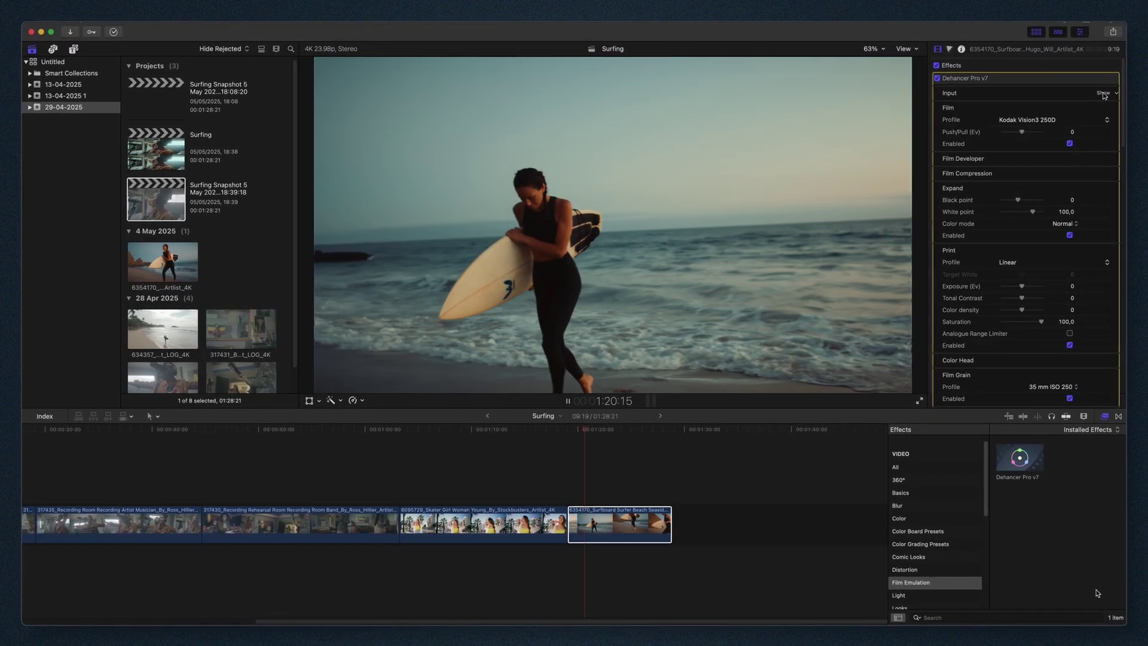
Step: Apply a Custom LUT effect with ARRI_LogC4-to-Gamma24_Rec709-D65_v1-33 to the piano clip
{"action": "left_click", "coordinate": [1107, 93]}
{"action": "left_click", "coordinate": [1023, 106]}
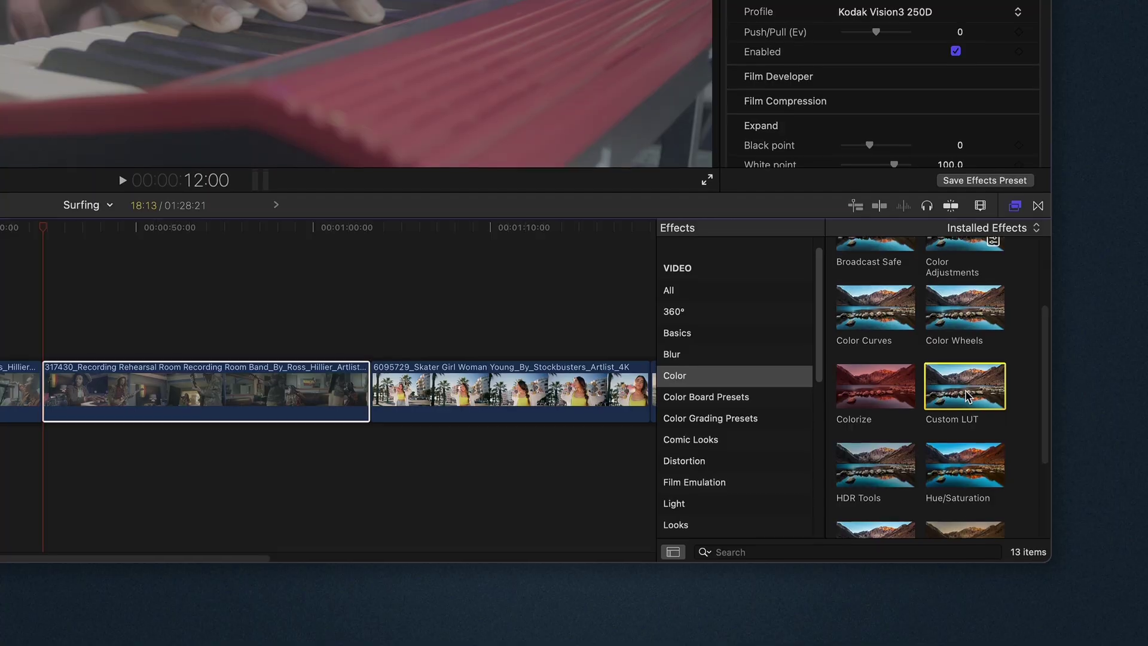
{"action": "left_click_drag", "start_coordinate": [967, 374], "coordinate": [254, 438]}
{"action": "left_click", "coordinate": [870, 134]}
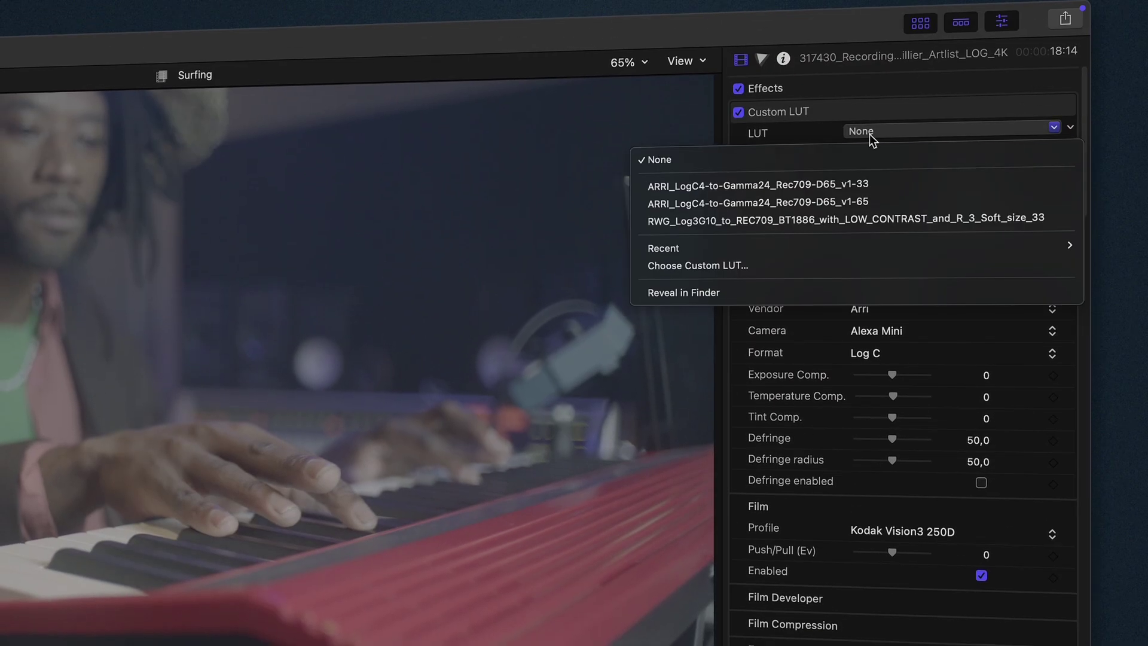
{"action": "left_click", "coordinate": [845, 192]}
Step: Toggle the Custom LUT off and on to compare, then add HDR Tools to the beach clip
{"action": "left_click", "coordinate": [739, 119]}
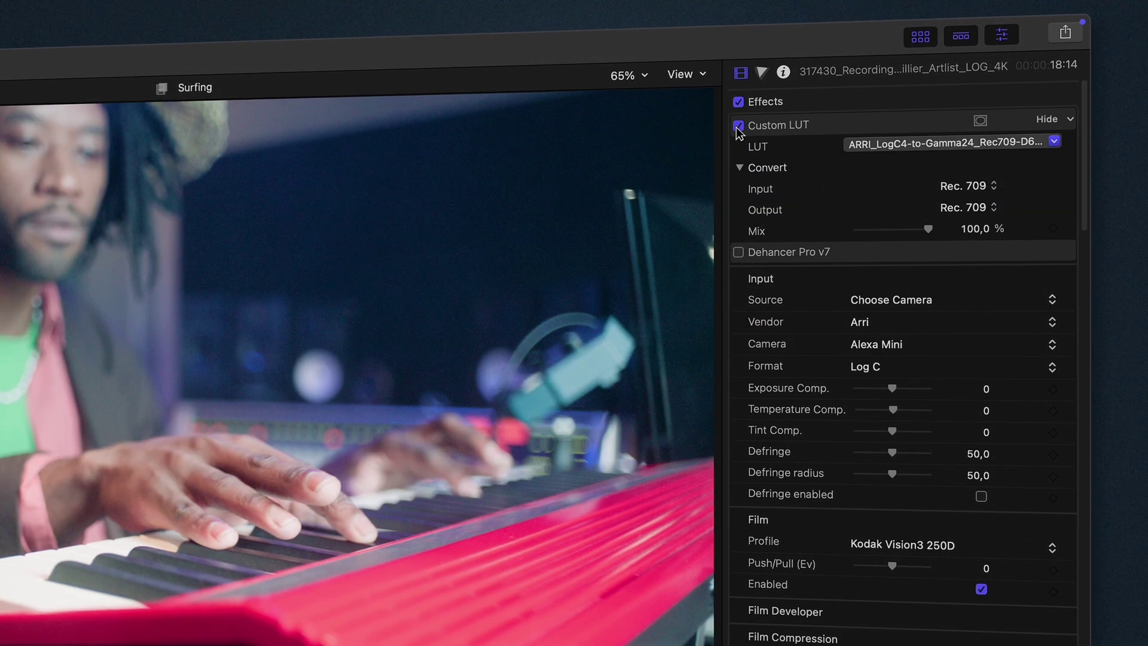
{"action": "left_click", "coordinate": [739, 133]}
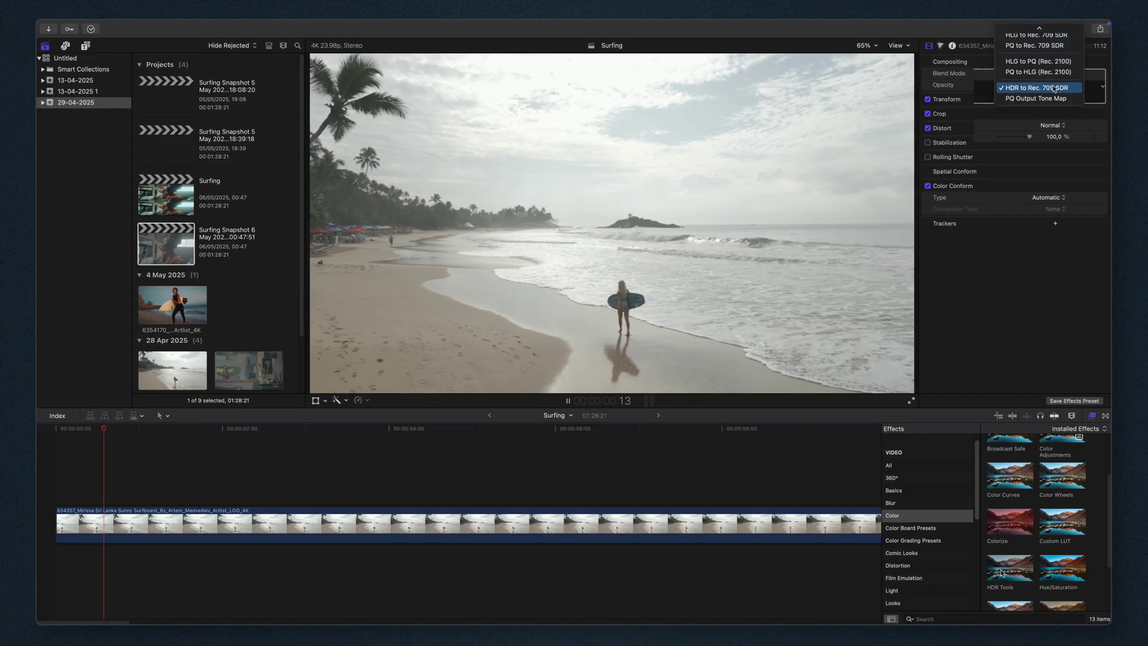
{"action": "left_click_drag", "start_coordinate": [1002, 573], "coordinate": [776, 531]}
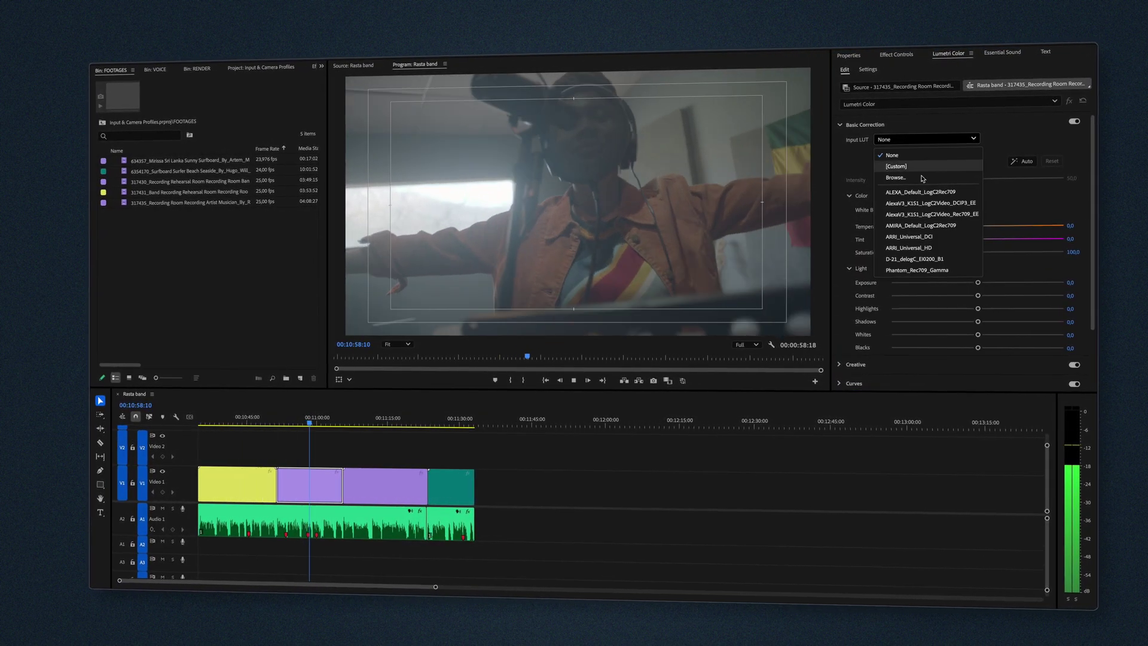
Step: Choose the ALEXA_Default_LogC2Rec709 input LUT and set IMG_6139.MOV's Override Media Color Space to Rec. 709
{"action": "left_click", "coordinate": [923, 192]}
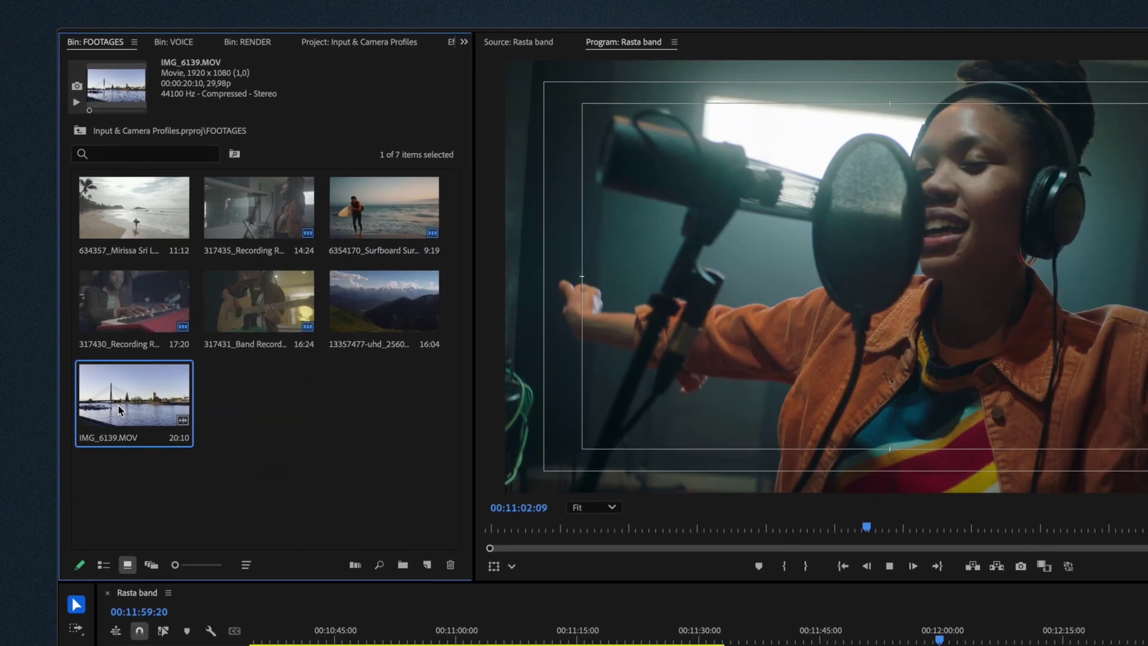
{"action": "right_click", "coordinate": [141, 392]}
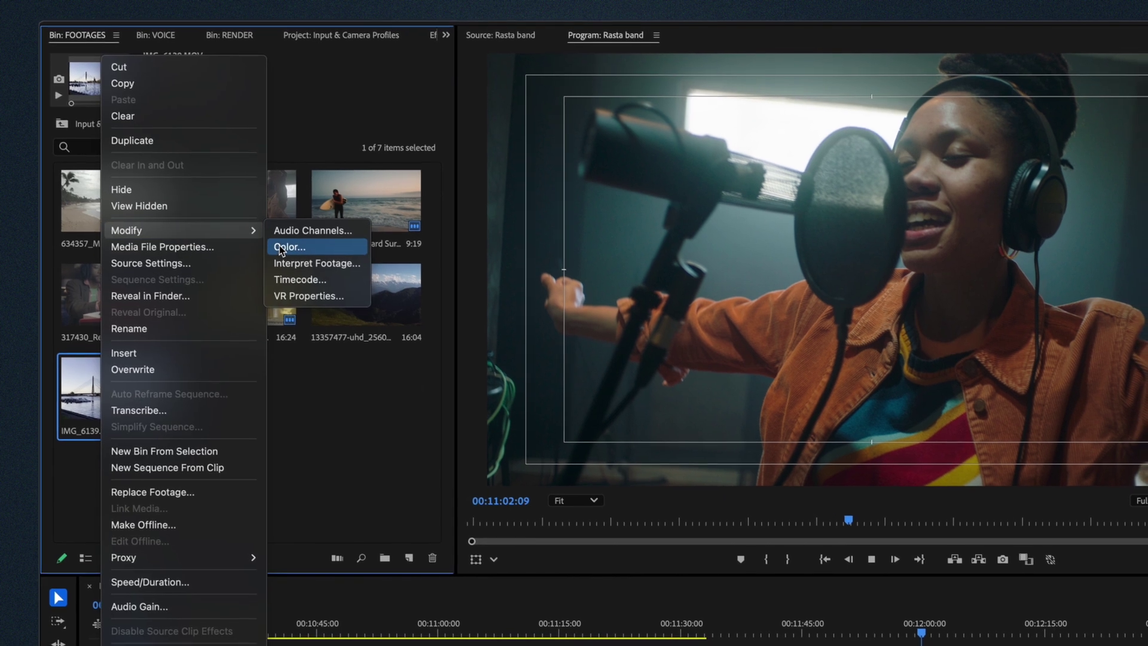
{"action": "left_click", "coordinate": [293, 248]}
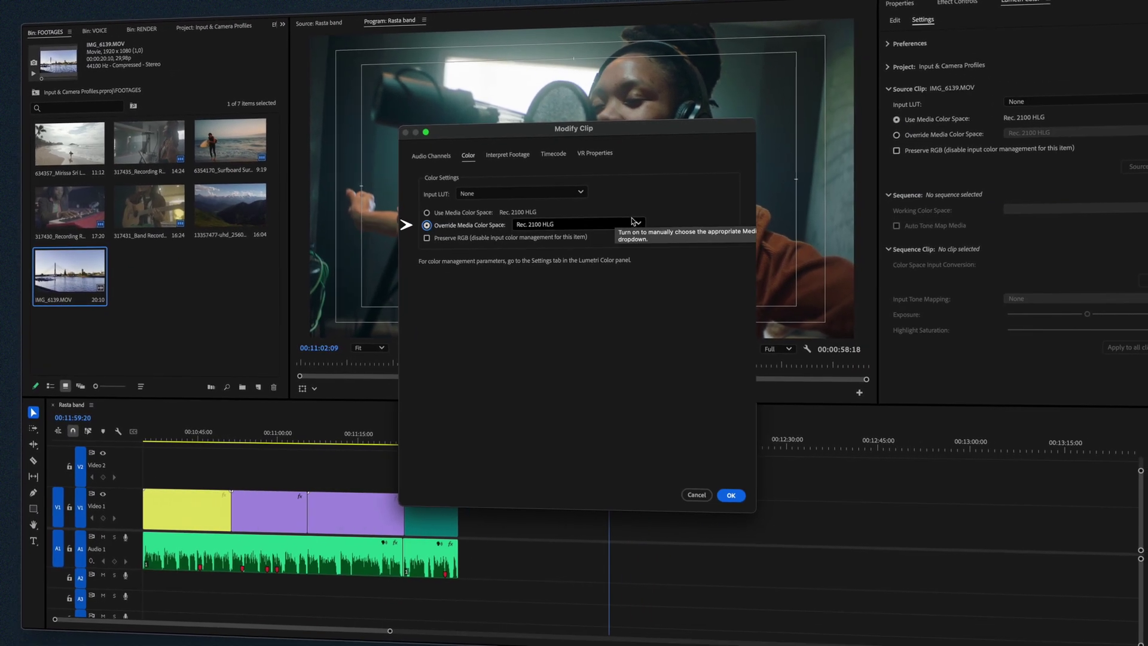
{"action": "left_click", "coordinate": [633, 221]}
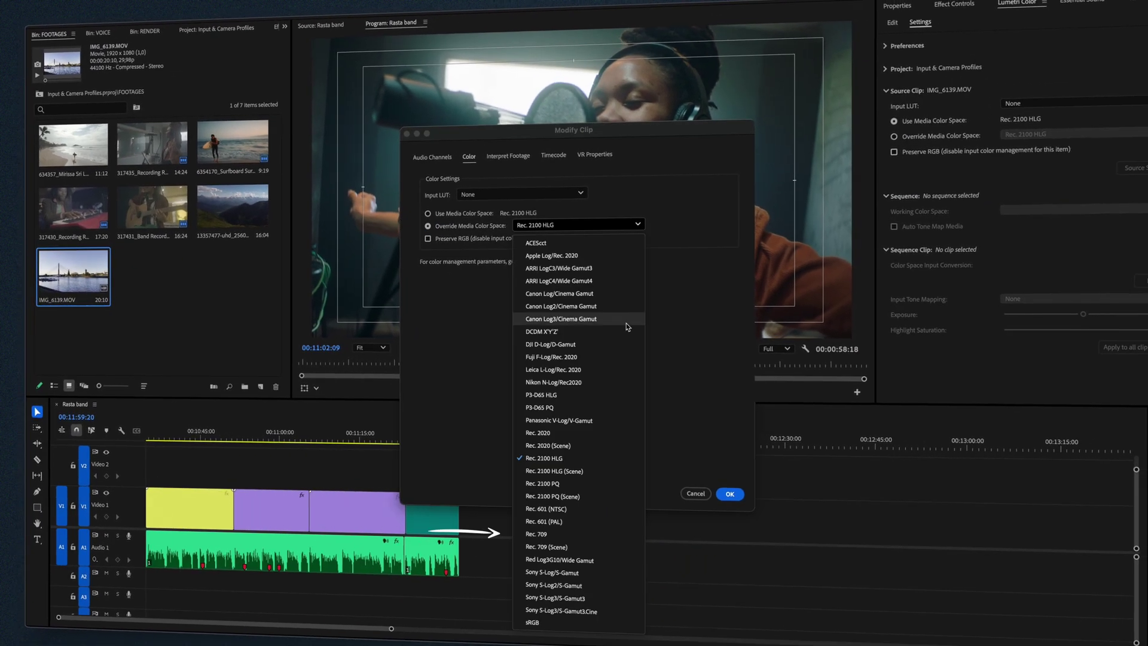
{"action": "left_click", "coordinate": [599, 540]}
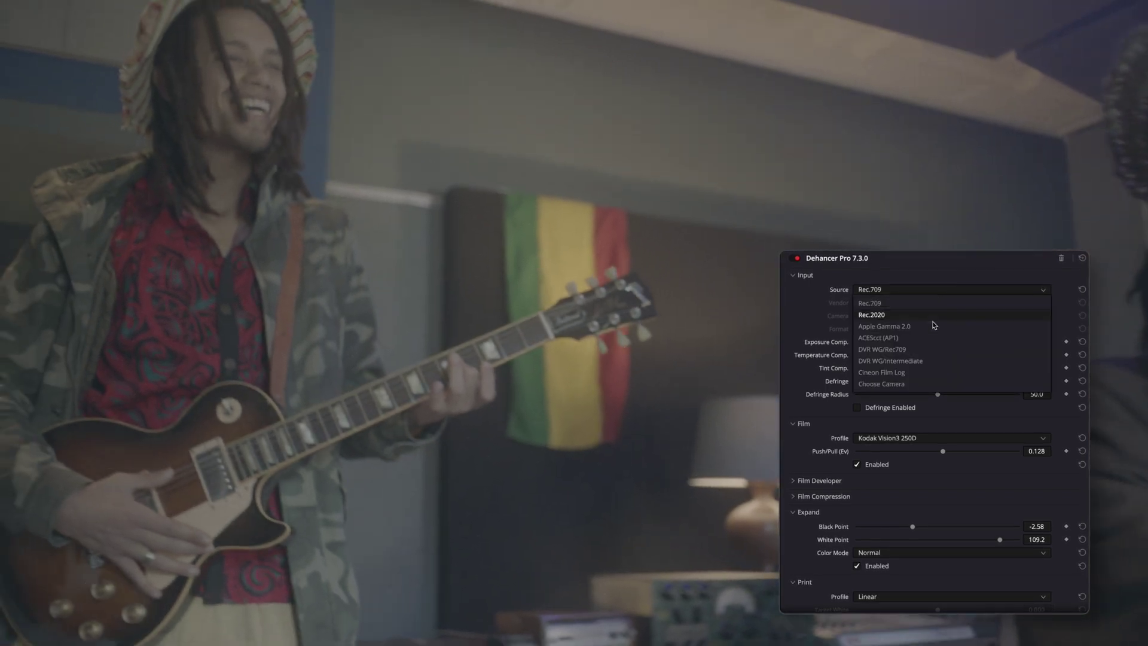
Step: Set Dehancer's input Source to Choose Camera and show the camera vendor list
{"action": "left_click", "coordinate": [934, 387]}
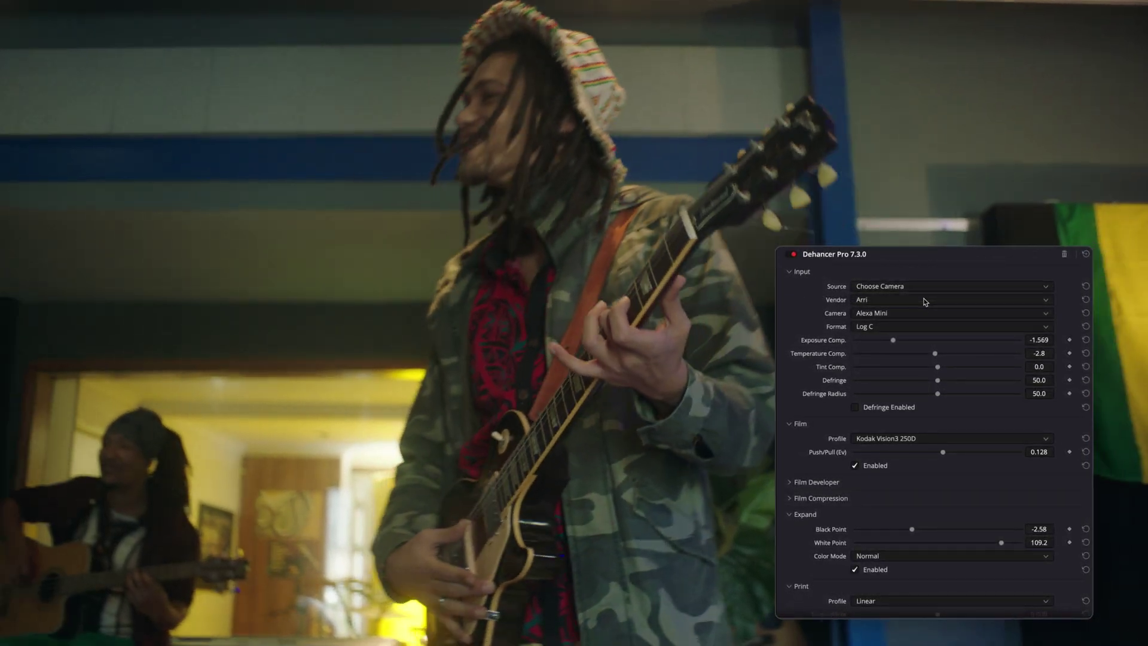
{"action": "left_click", "coordinate": [925, 301]}
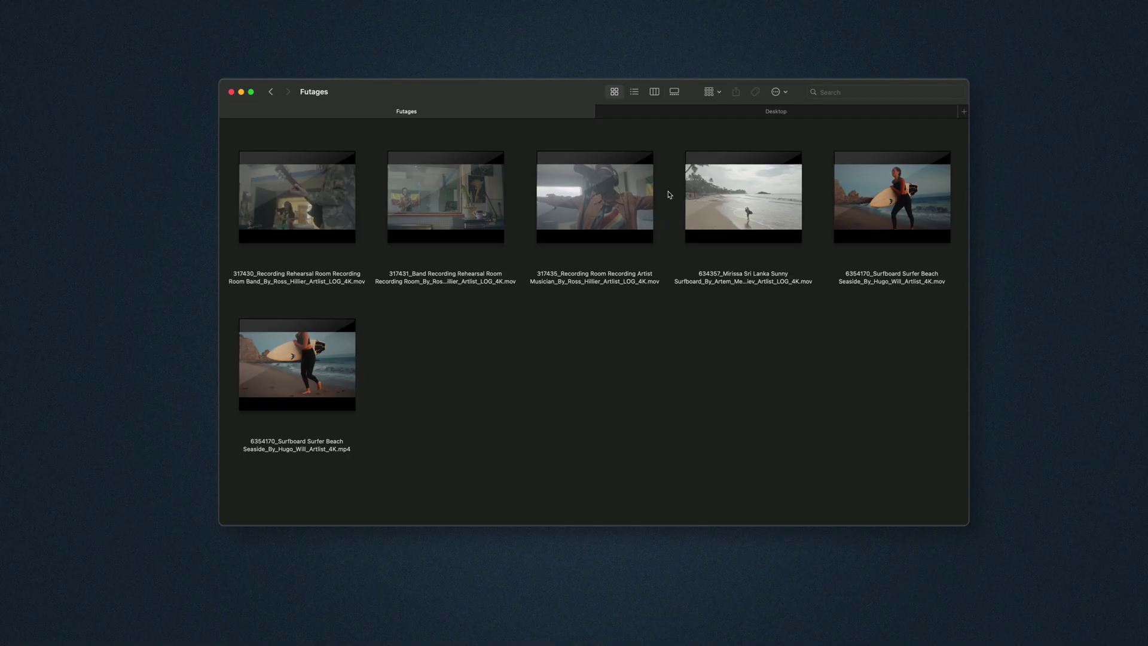
Step: Show Get Info for IMG_6139.MOV to read its BT.2020 HLG colour profile
{"action": "key", "text": "super+i"}
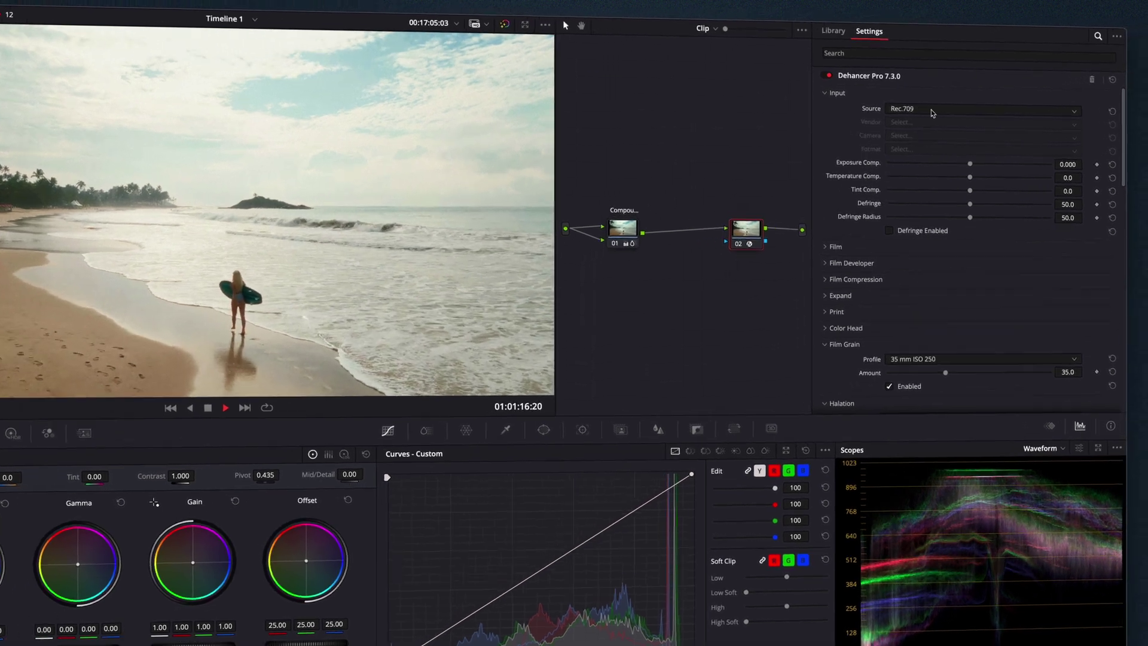
Step: Keep Rec.709 as Dehancer's source and set Film Developer's Contrast Boost to -8.0
{"action": "left_click", "coordinate": [967, 101]}
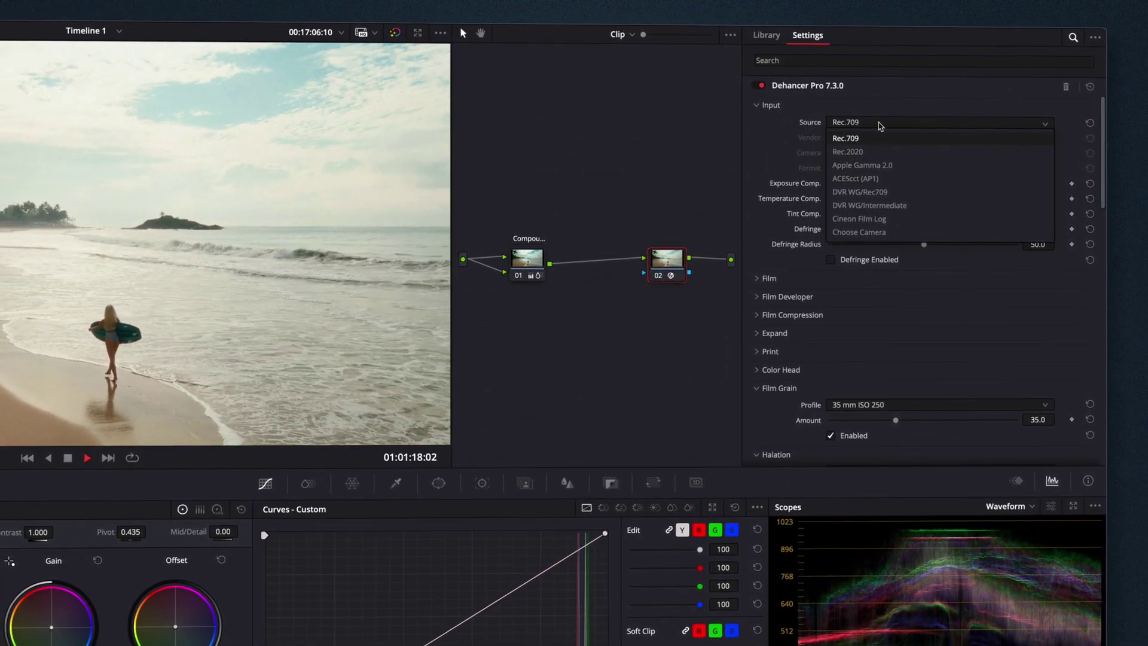
{"action": "left_click", "coordinate": [881, 122]}
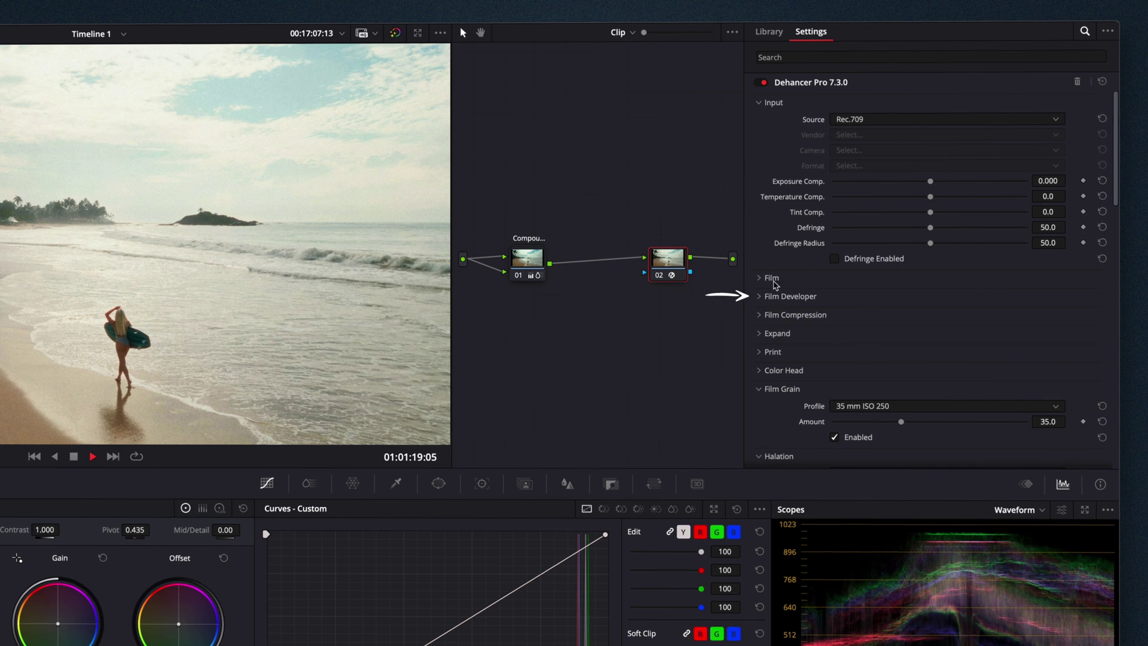
{"action": "left_click", "coordinate": [763, 296]}
{"action": "left_click_drag", "start_coordinate": [932, 311], "coordinate": [931, 314]}
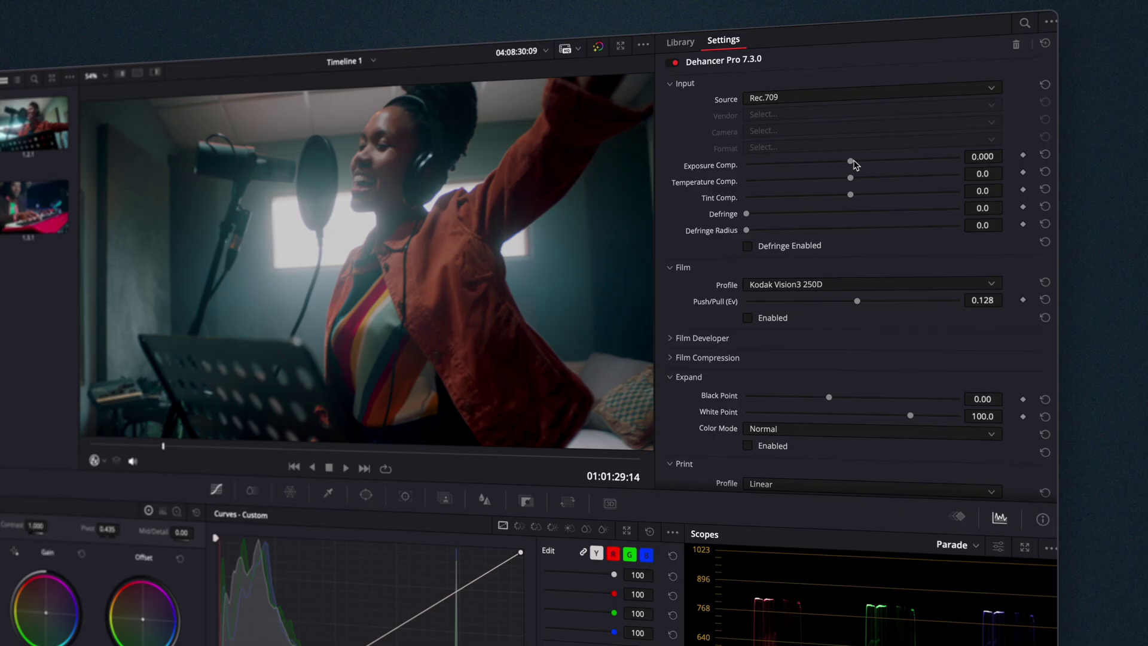
Step: Set Dehancer's Exposure Comp. to 1.044 and Temperature Comp. to 21.5
{"action": "left_click_drag", "start_coordinate": [853, 159], "coordinate": [894, 177]}
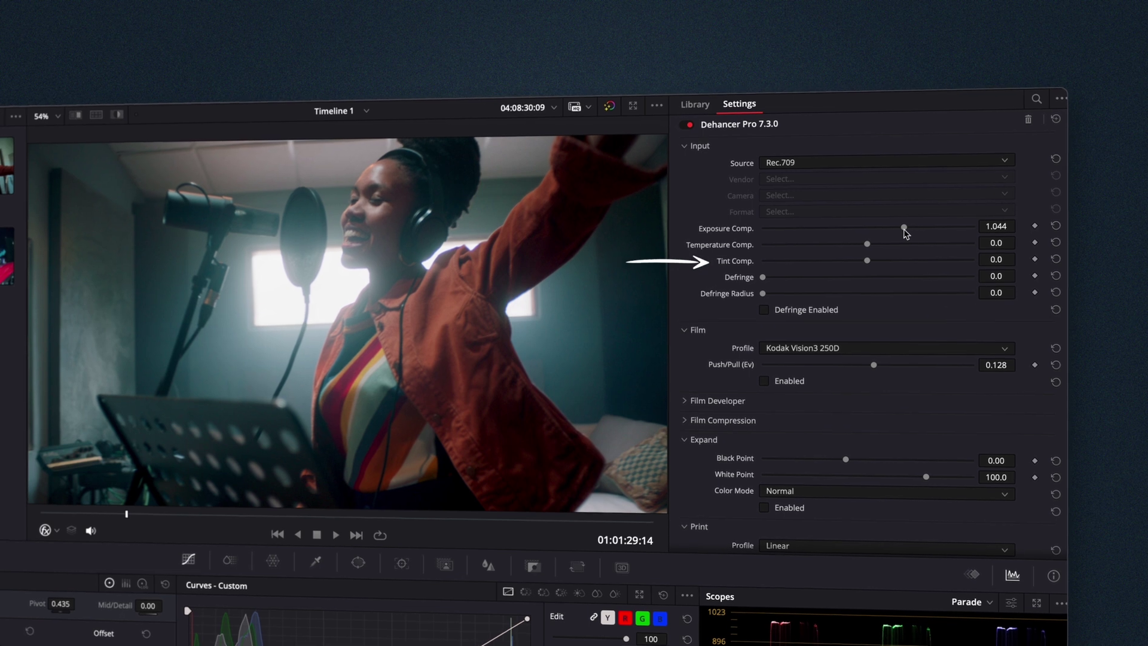
{"action": "left_click_drag", "start_coordinate": [869, 250], "coordinate": [892, 250]}
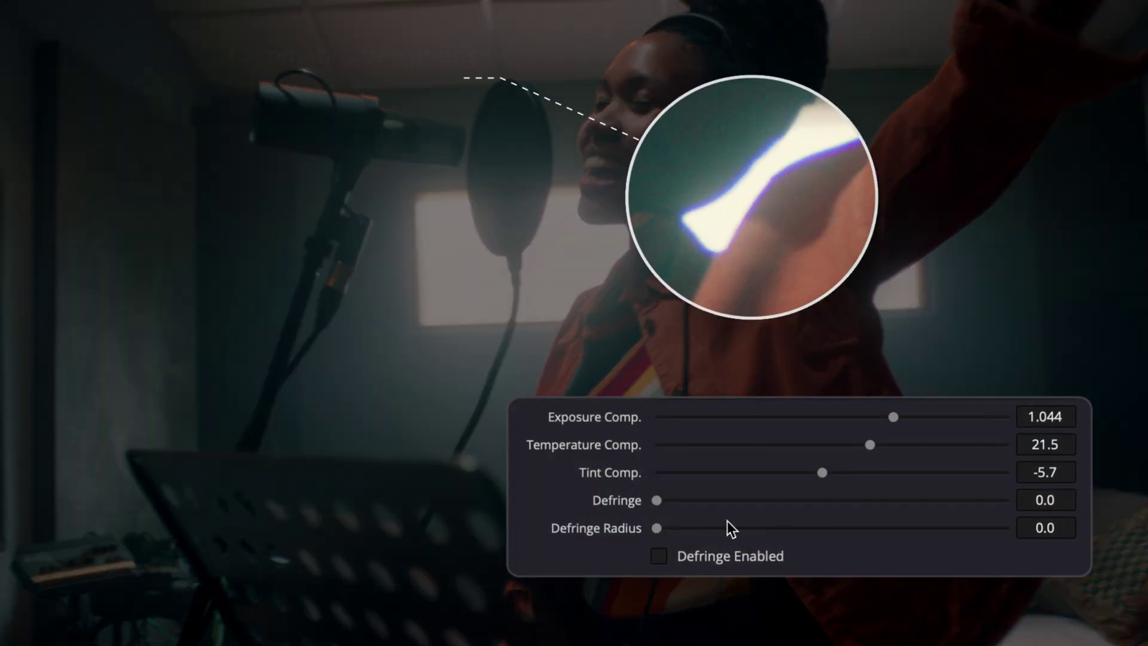
Step: Enable Defringe in Dehancer Pro at strength 100 with a 51.6 radius
{"action": "left_click", "coordinate": [658, 559]}
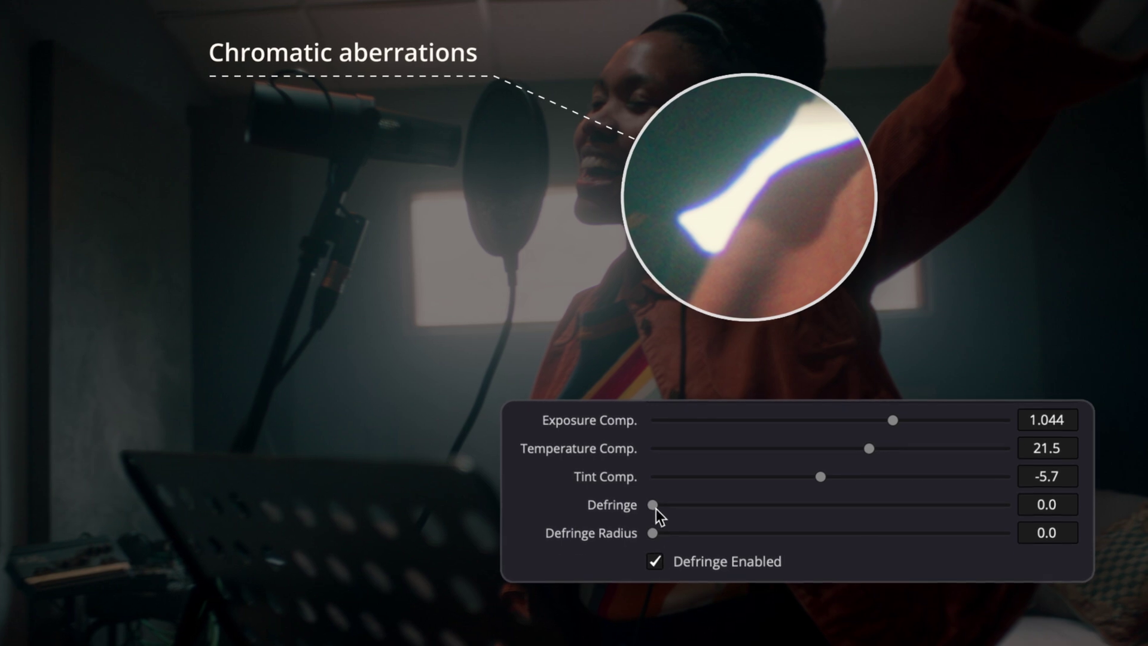
{"action": "left_click_drag", "start_coordinate": [655, 503], "coordinate": [1035, 508]}
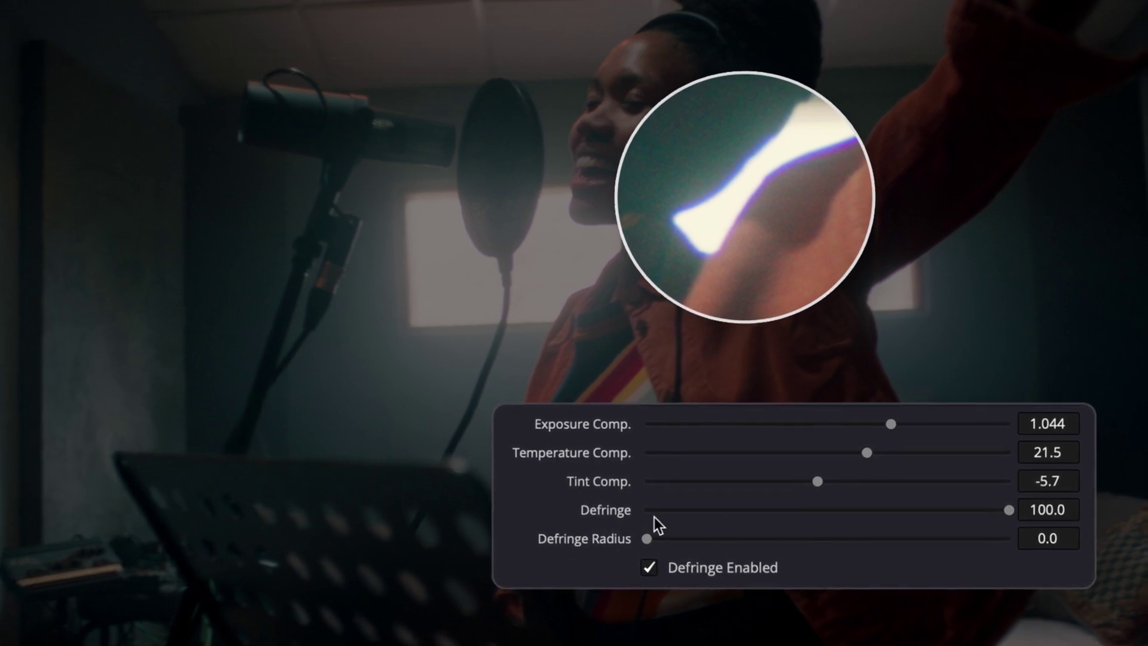
{"action": "left_click_drag", "start_coordinate": [644, 540], "coordinate": [829, 546]}
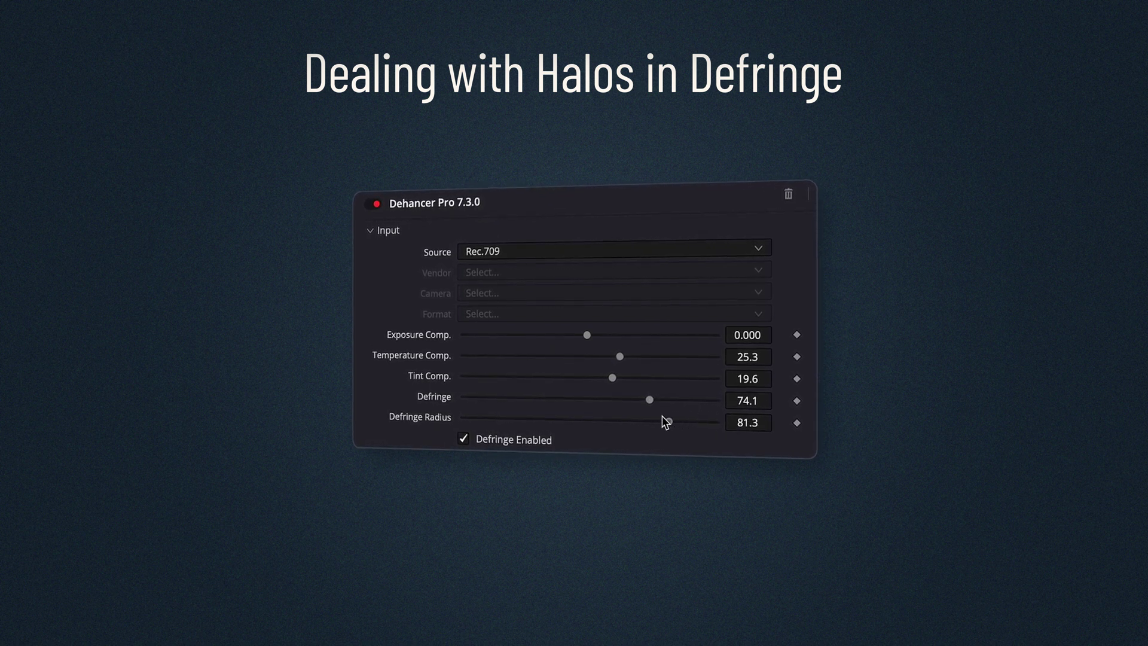
Step: Set the Defringe Radius to 59.5 and switch off CST node 01 ahead of Dehancer
{"action": "left_click_drag", "start_coordinate": [600, 421], "coordinate": [619, 421]}
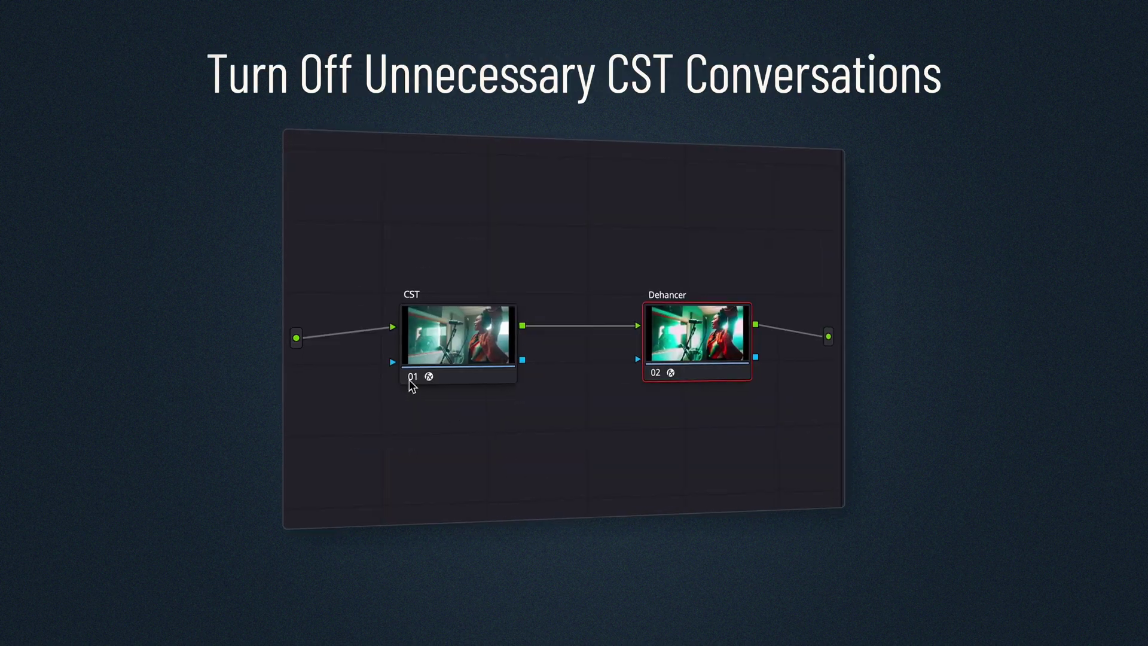
{"action": "left_click", "coordinate": [410, 377]}
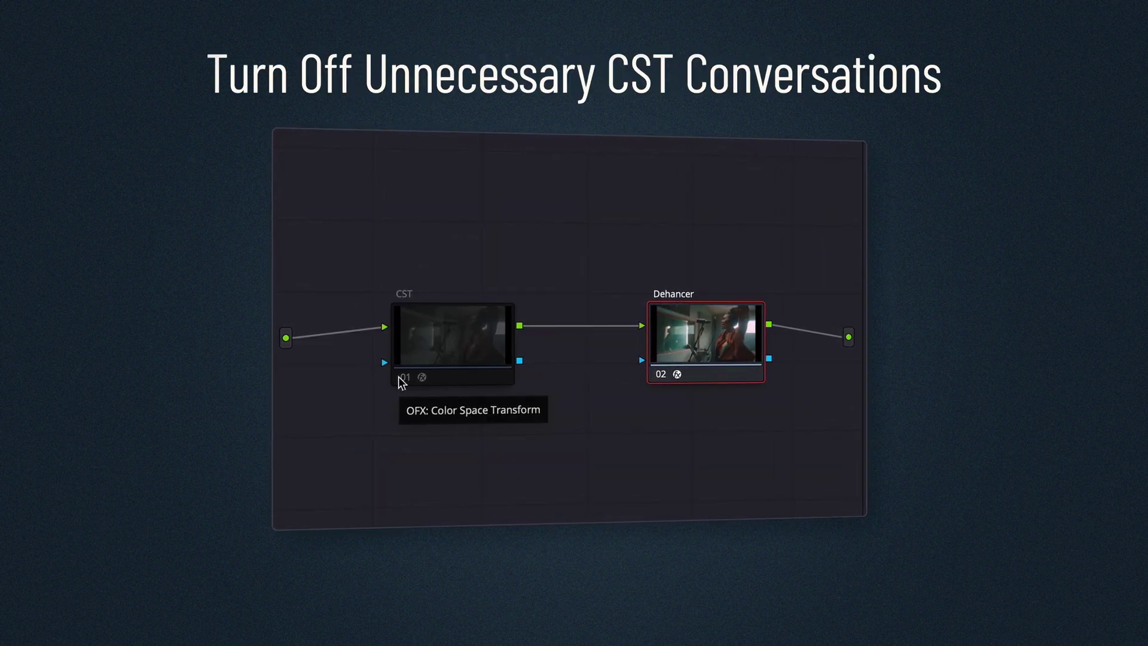